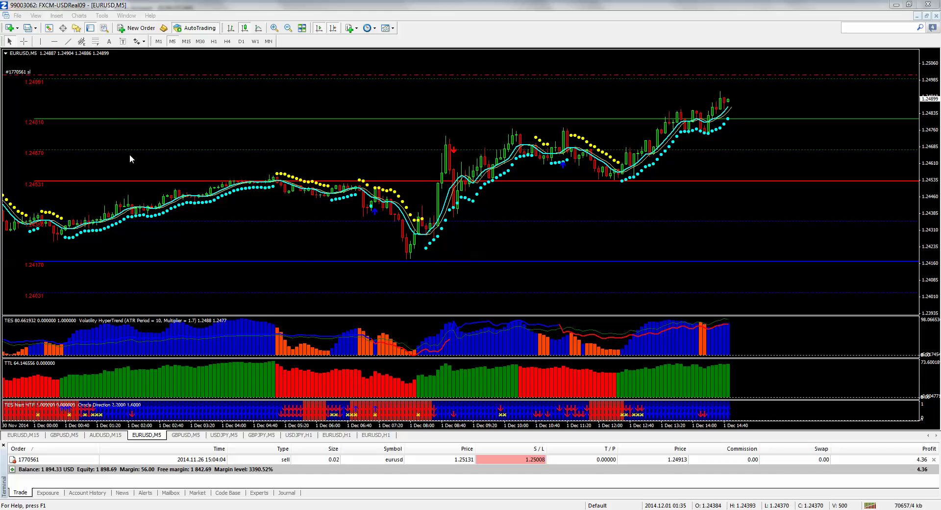
- Open the Strategy Tester panel from the toolbar
click(105, 29)
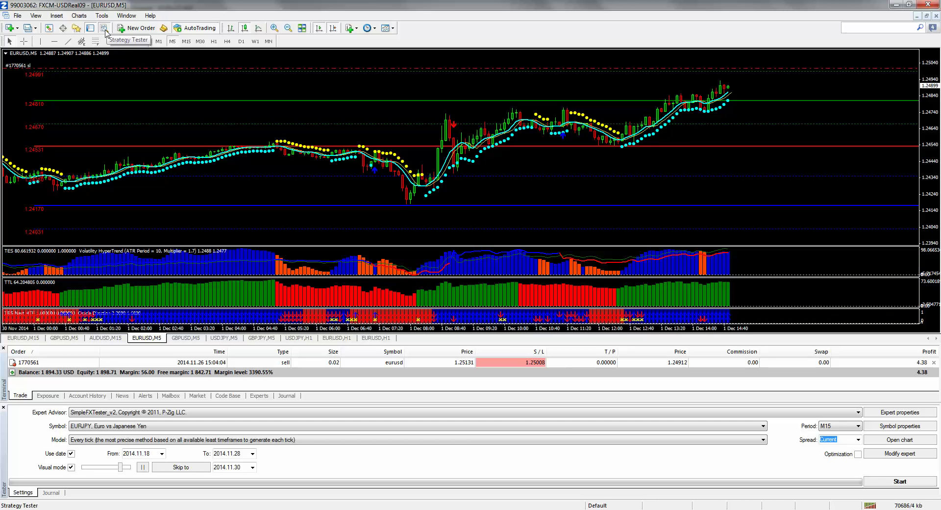
- Point out View > Strategy Tester, enlarge the tester panel upward, and list available expert advisors
click(36, 16)
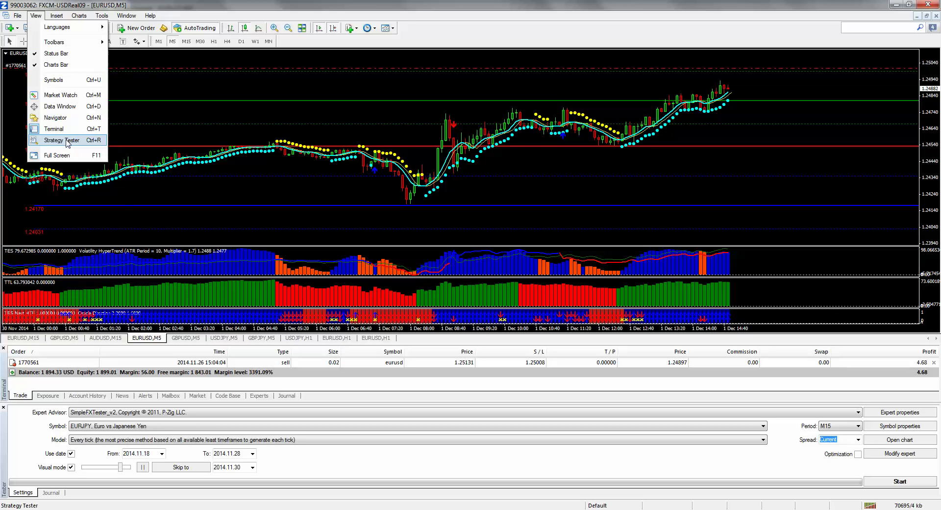
click(208, 92)
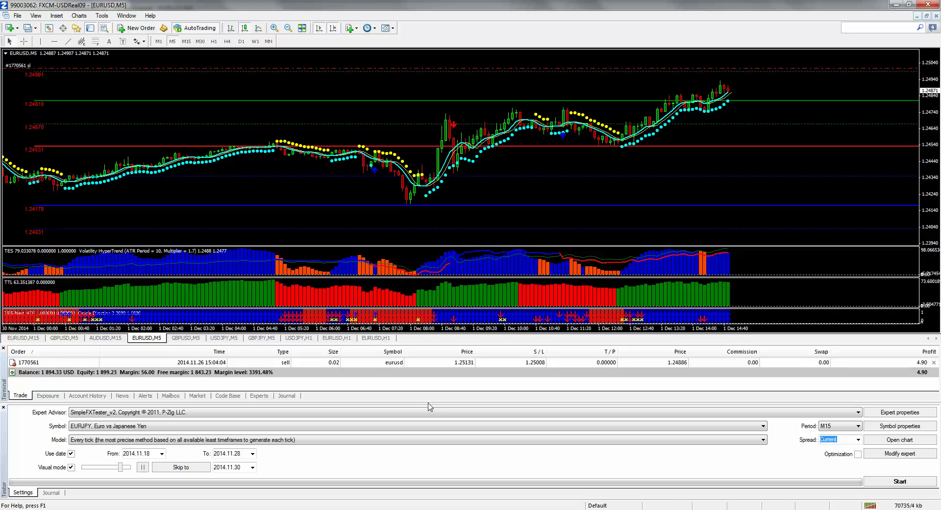
drag(429, 403, 429, 327)
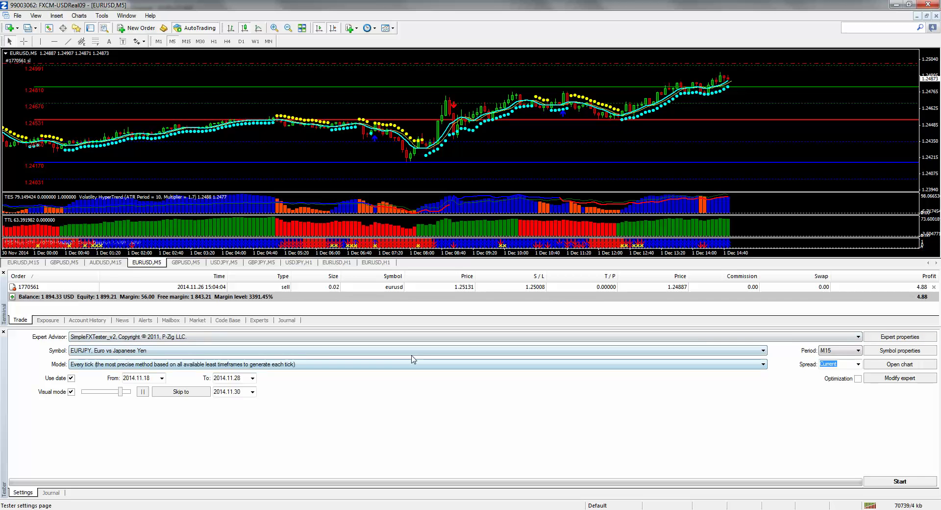
click(859, 338)
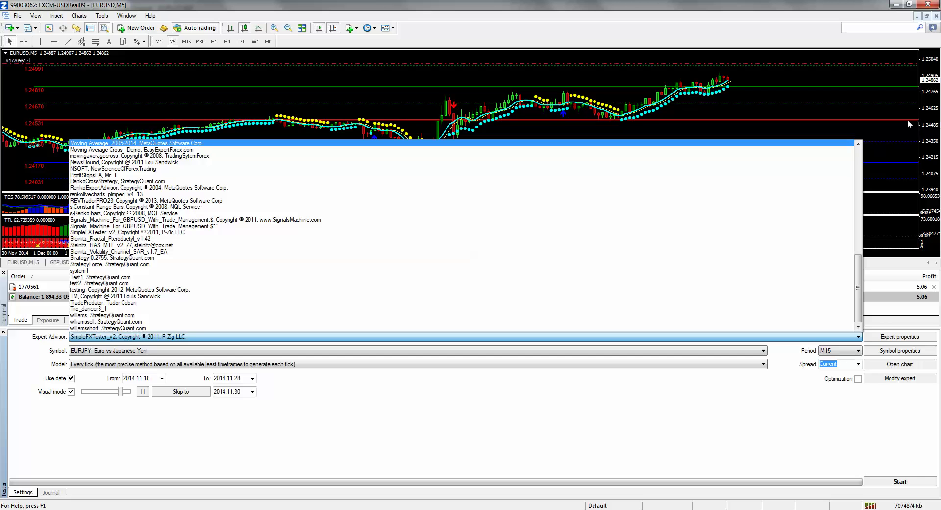
- Choose Moving Average as the tester's expert advisor, replacing SimpleFXTester_v2
click(858, 159)
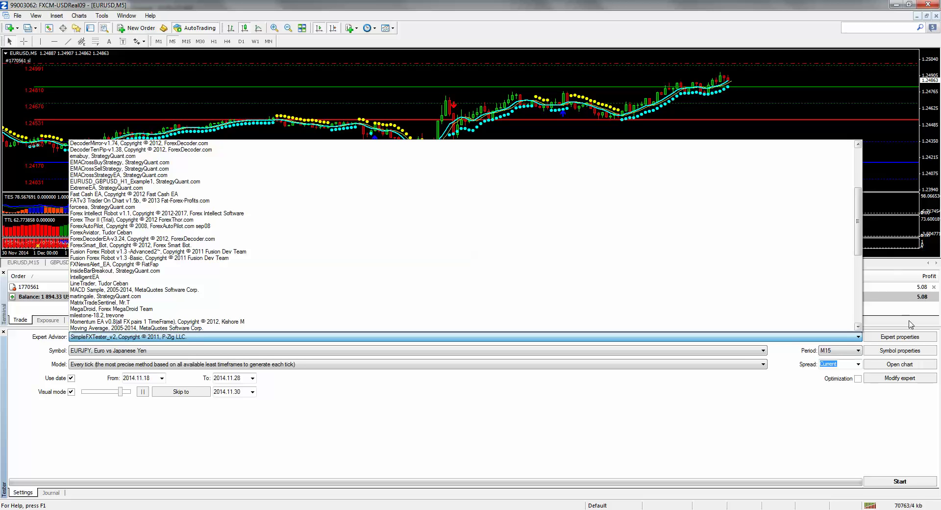
scroll(858, 328, down, 4)
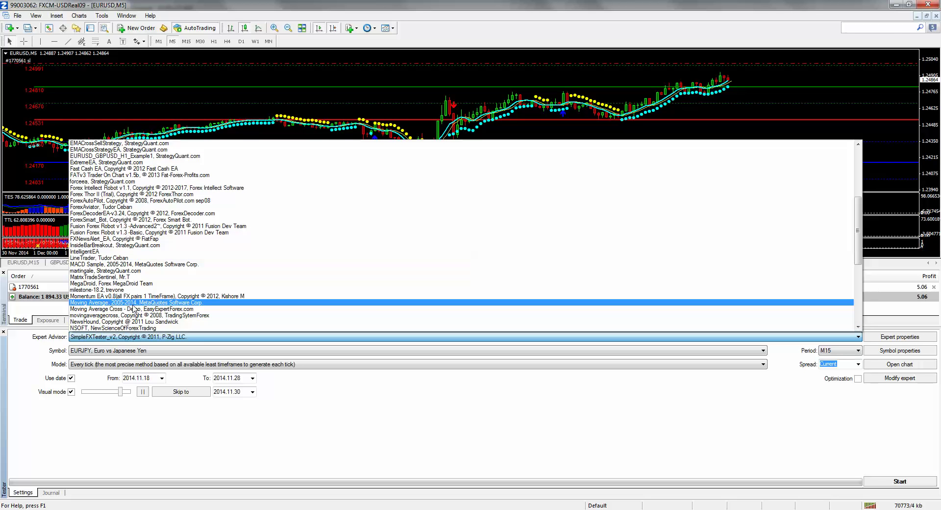
click(131, 303)
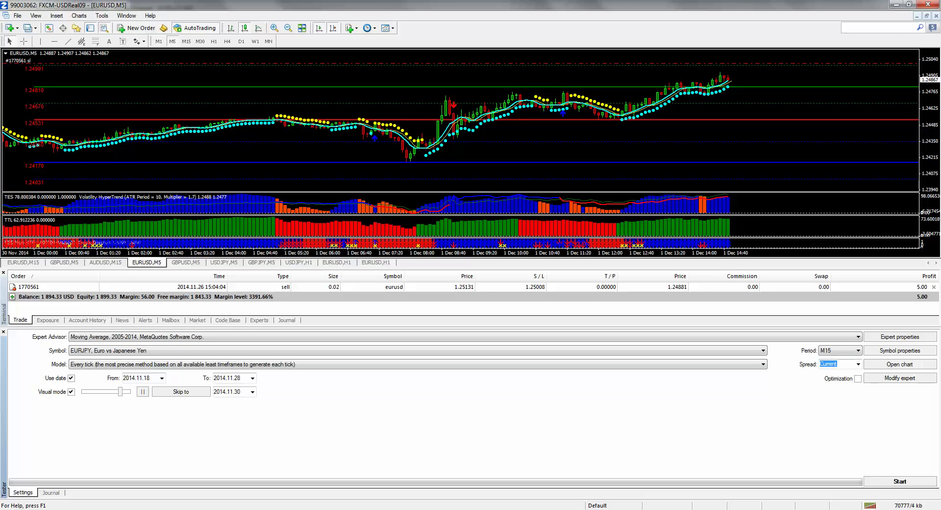
- Set the test period to M30 and the symbol to EURUSD
click(855, 349)
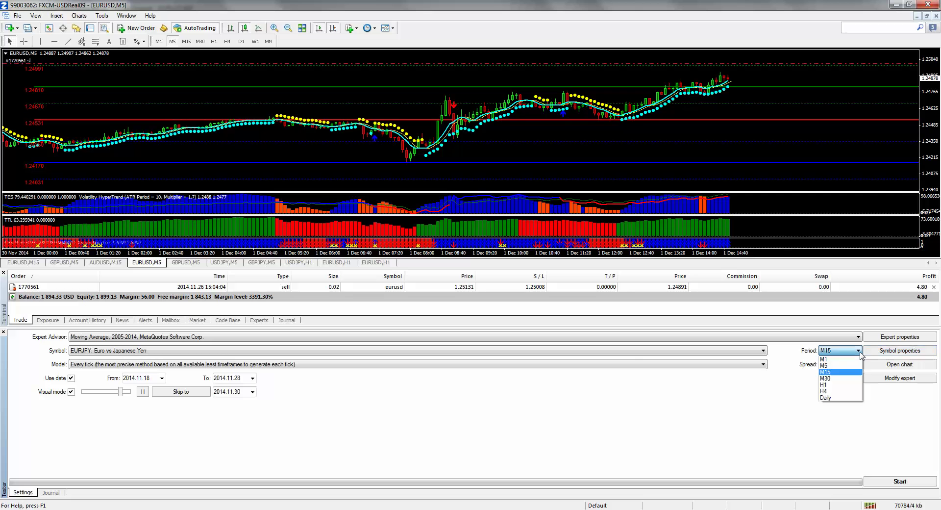
click(837, 378)
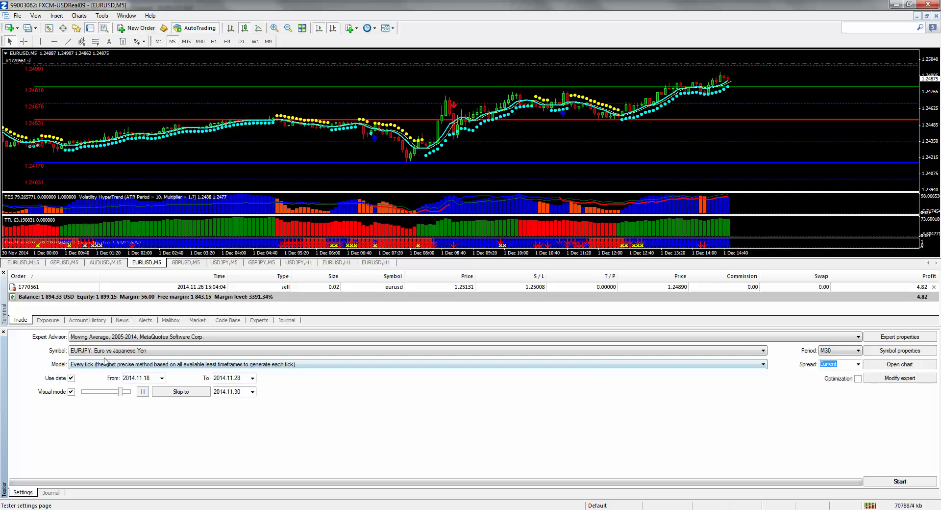
click(763, 351)
drag(763, 208, 763, 196)
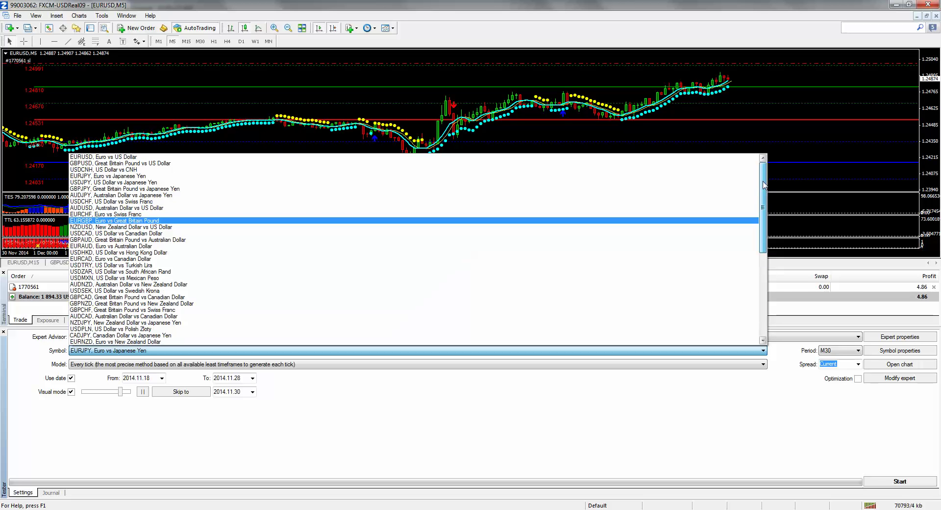
click(129, 158)
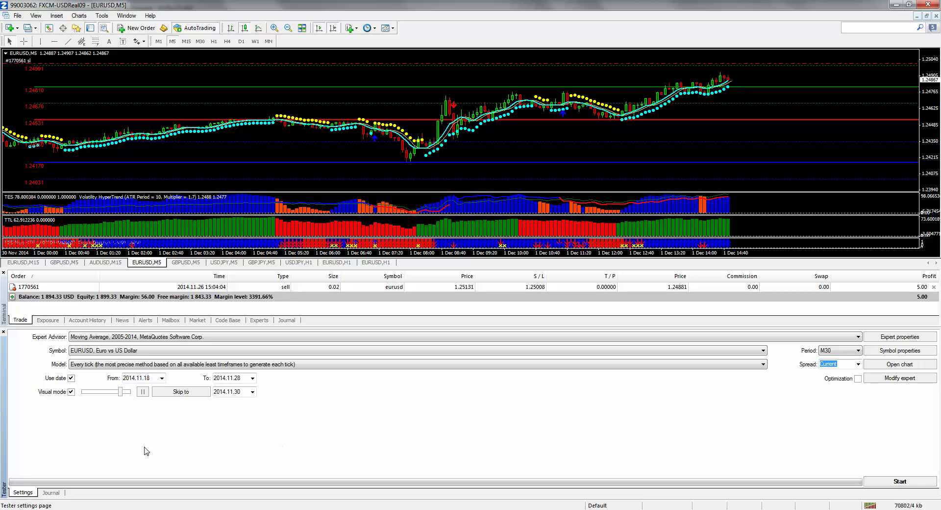
- Set the test dates from 2014.10.01 to today, 2014.12.01
click(161, 379)
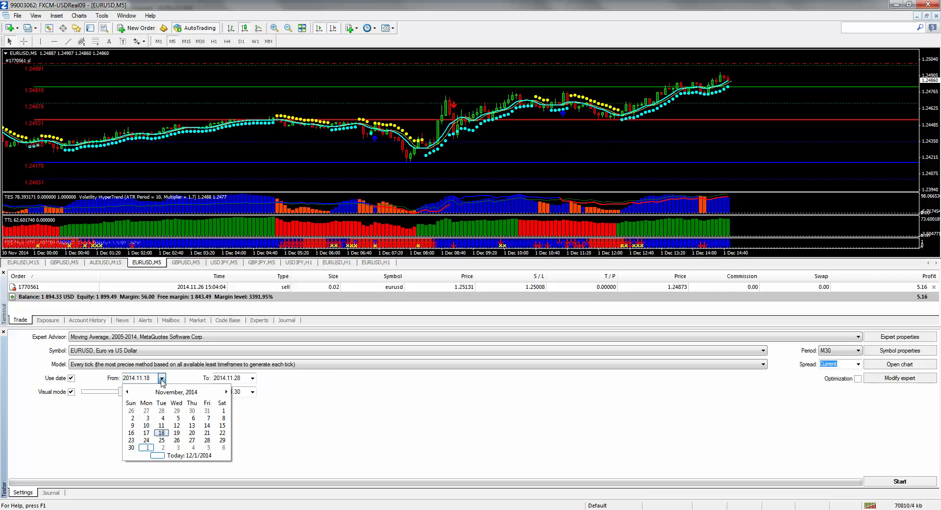
click(128, 392)
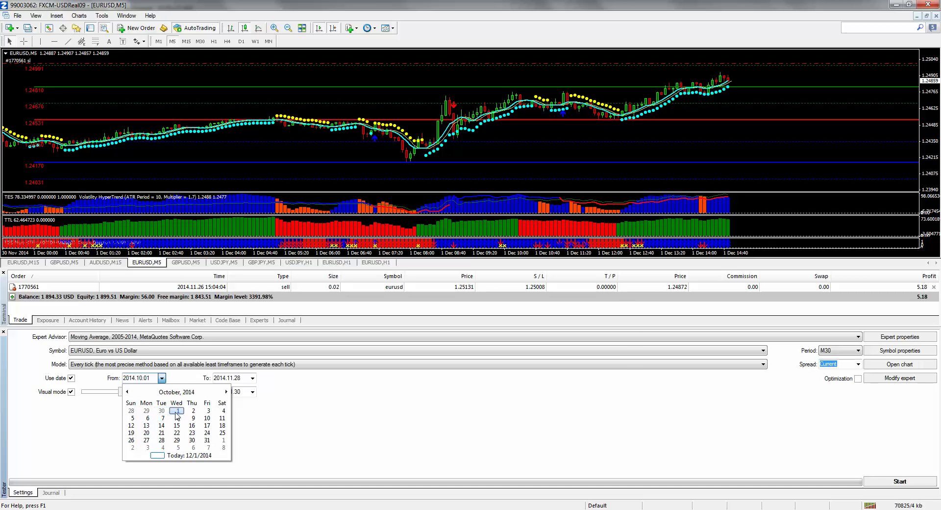
click(176, 413)
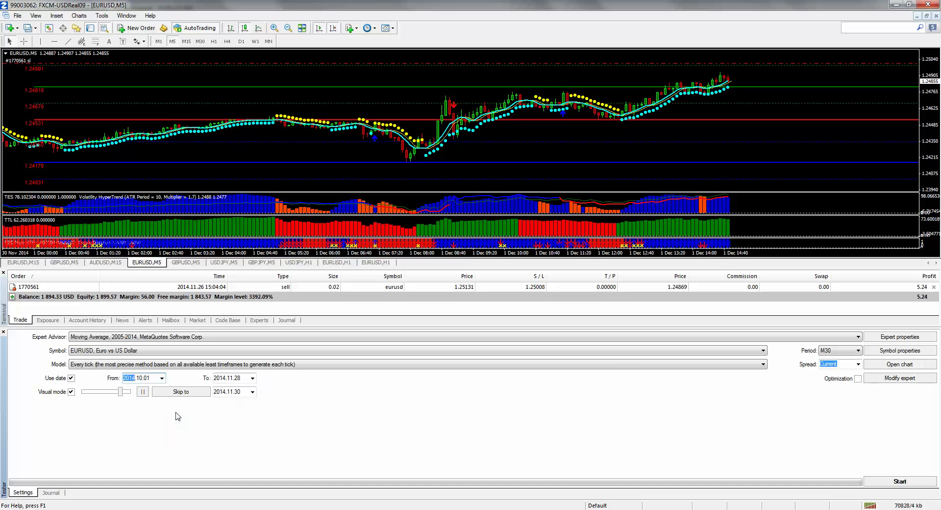
click(252, 379)
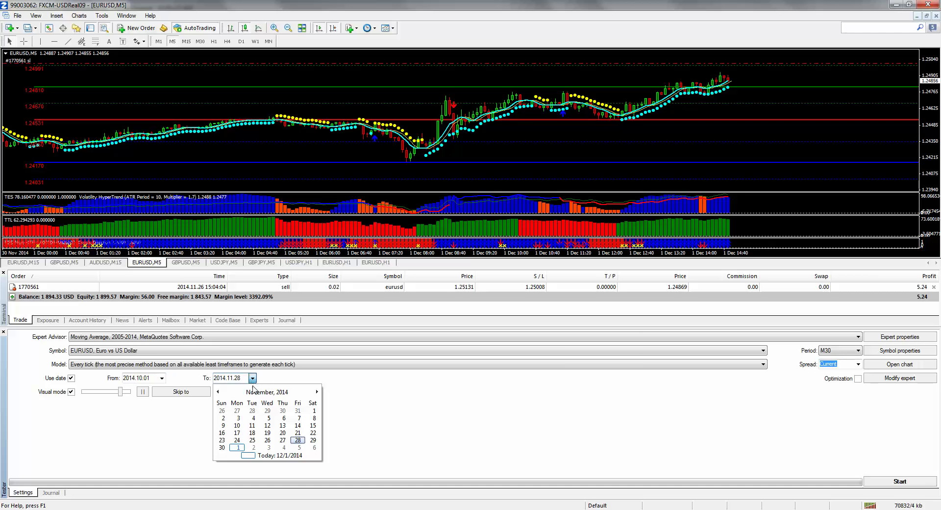
click(277, 455)
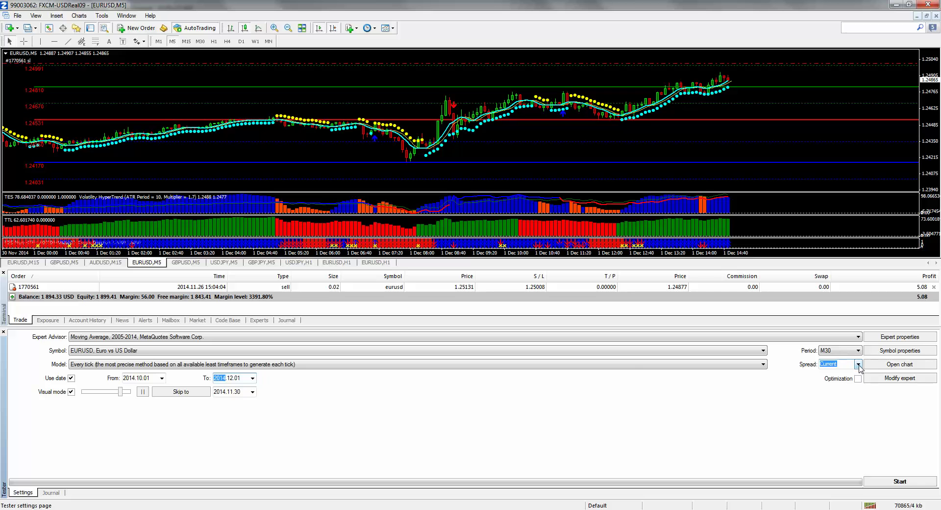
- Set the spread to 2 and start the visual backtest
click(858, 364)
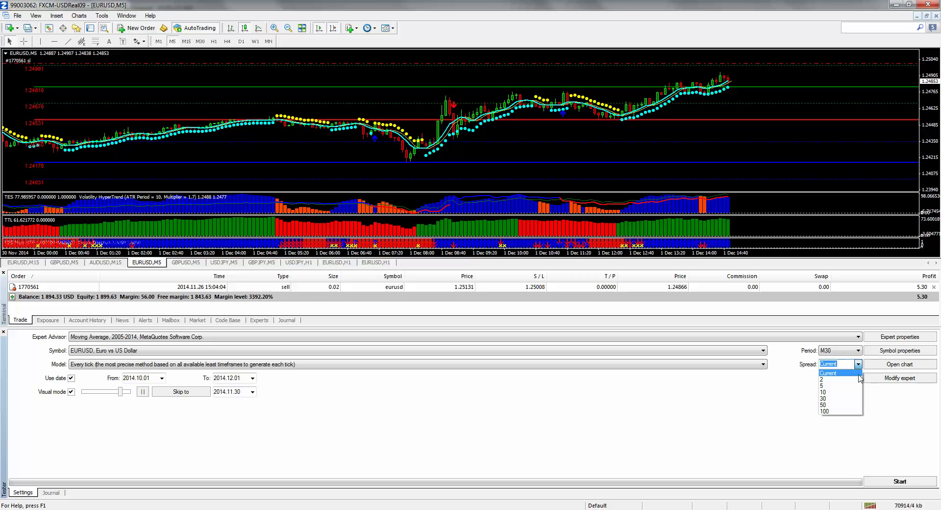
click(829, 379)
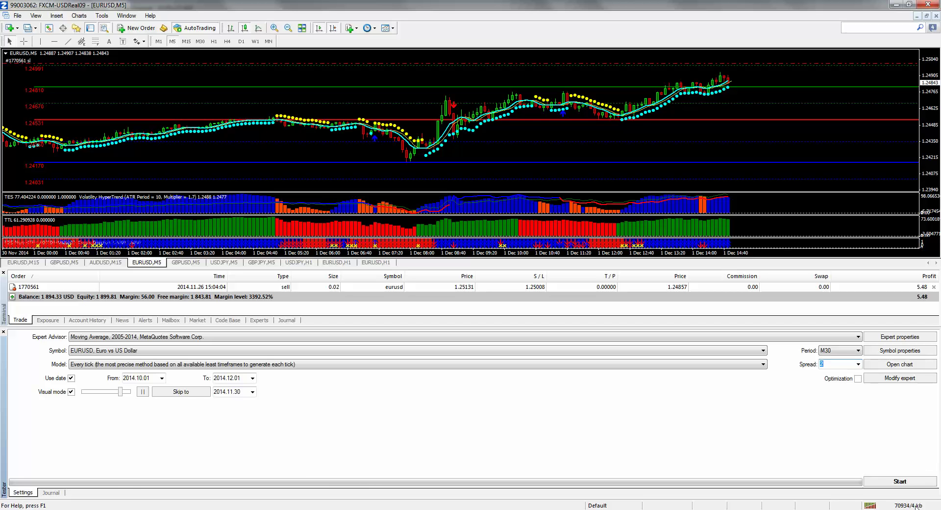
click(898, 482)
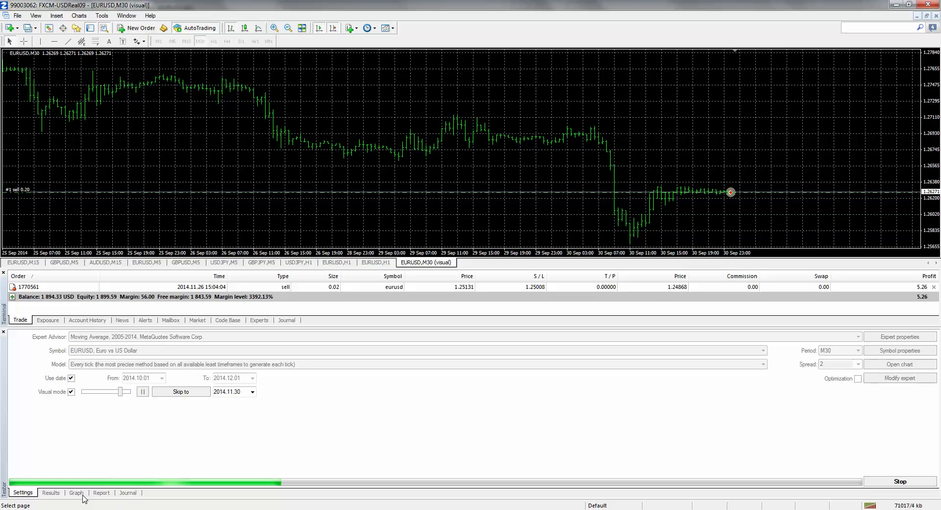
- Check Results and Graph, raise the visual speed to maximum, then show the balance graph
click(51, 493)
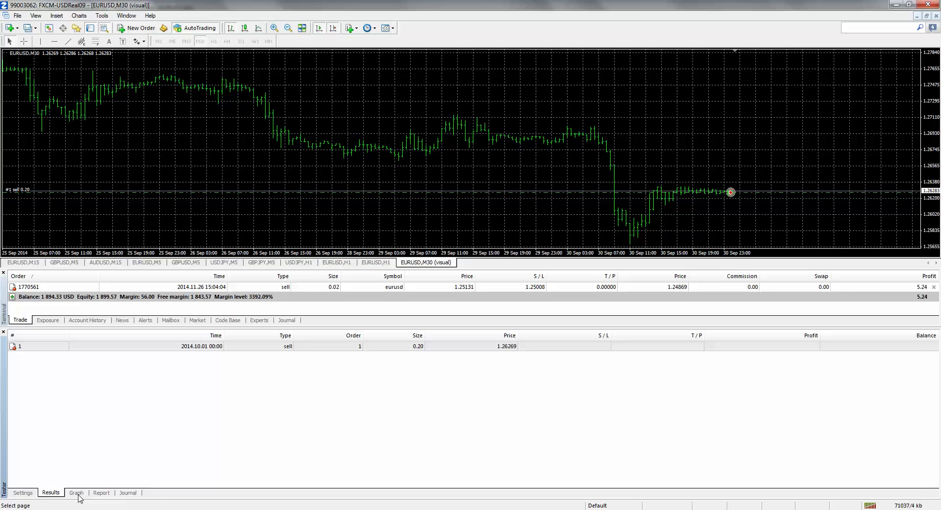
click(77, 494)
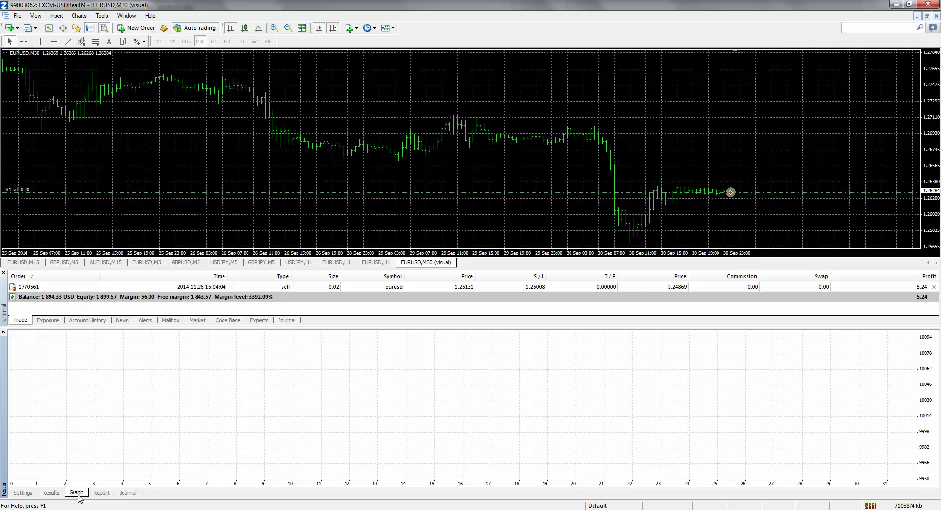
click(23, 492)
drag(122, 396, 129, 397)
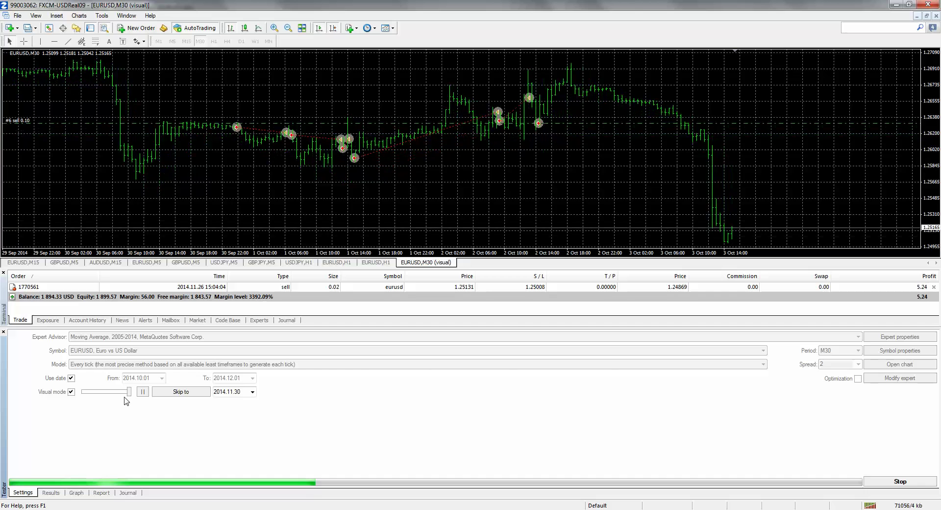
click(48, 494)
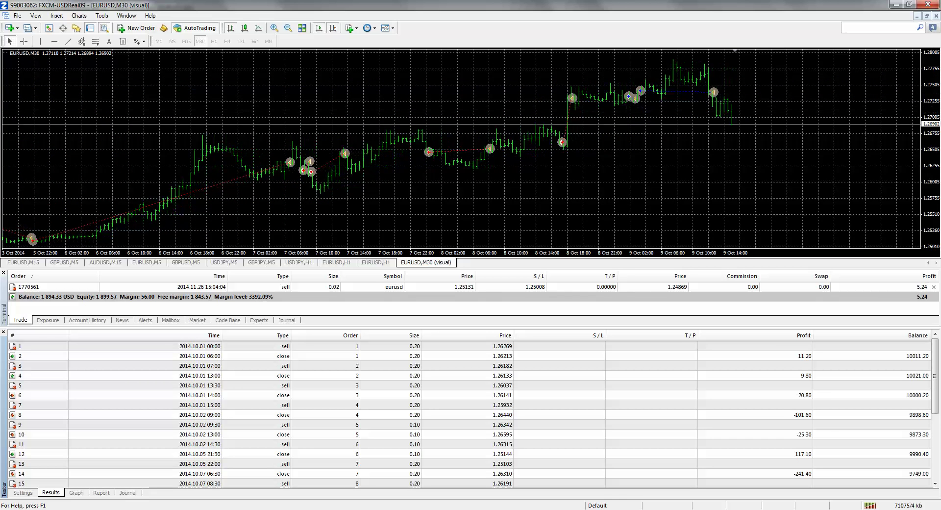
click(77, 492)
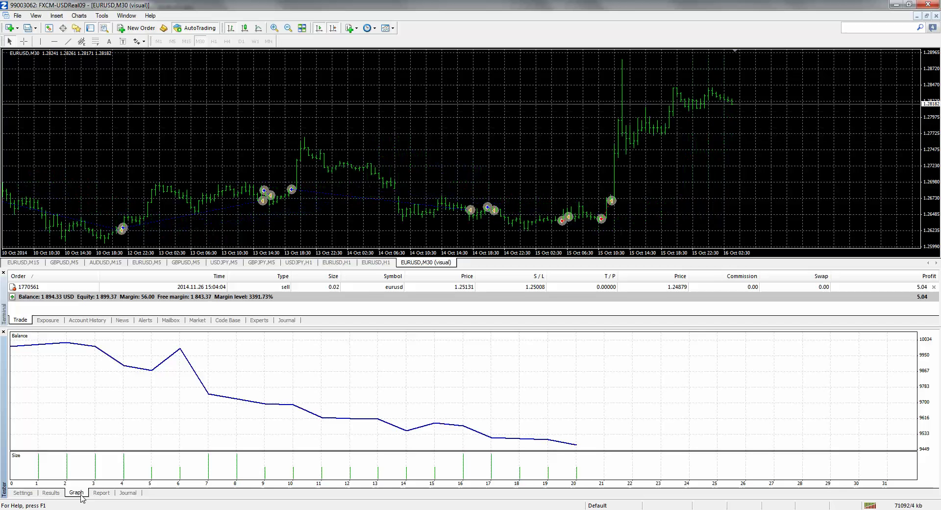
- Watch test progress in Settings, then view the finished balance graph with 89.28% modelling quality
click(19, 493)
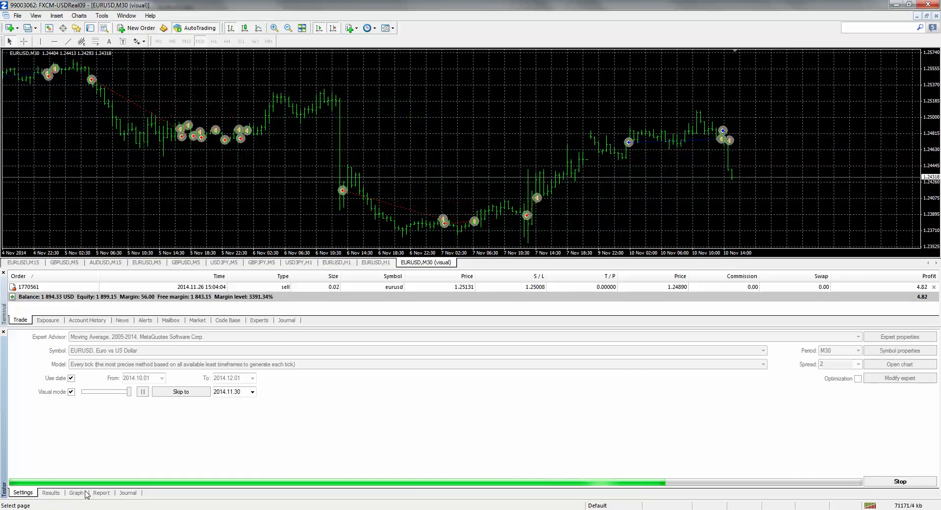
click(83, 493)
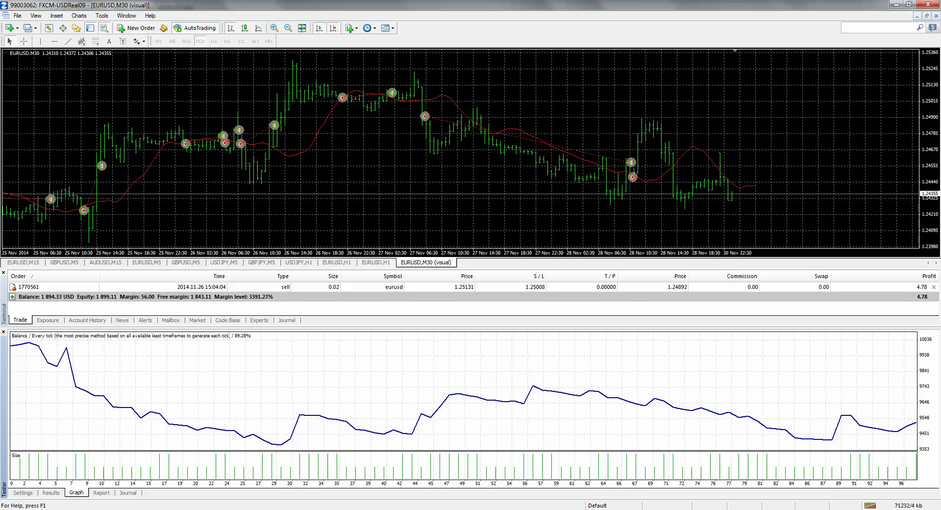
- Review the report (97 trades, net profit -474.70), then return to Settings
click(102, 492)
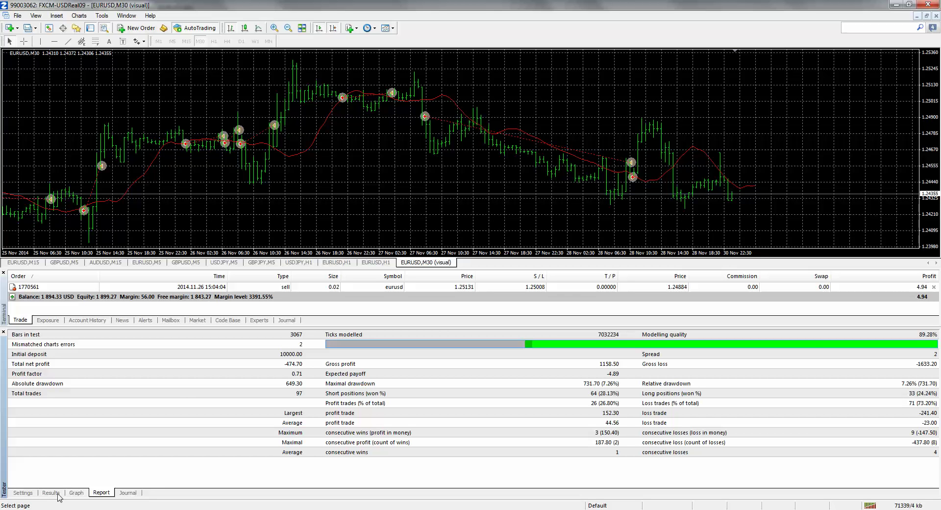
click(21, 493)
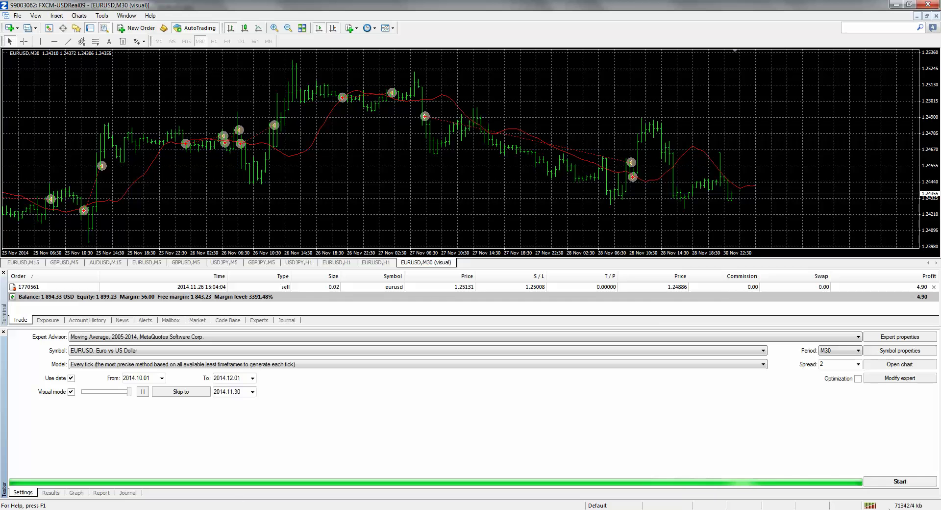